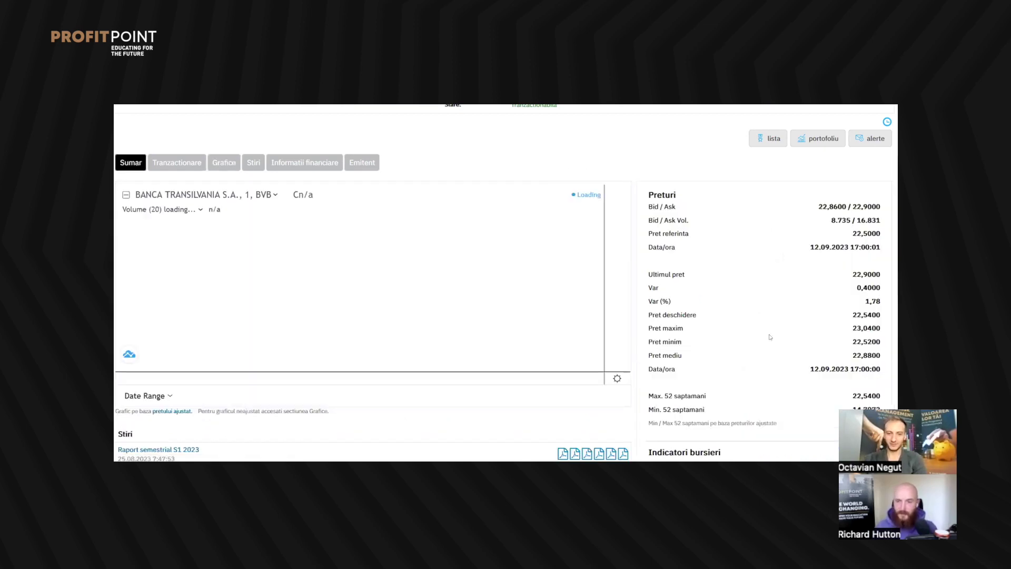
# Switch to the Portofolio spreadsheet's TLV sheet and inspect the formulas behind Marja O %, Marja N%, Active/Pasive and ROE
pyautogui.scroll(3, 770, 337)
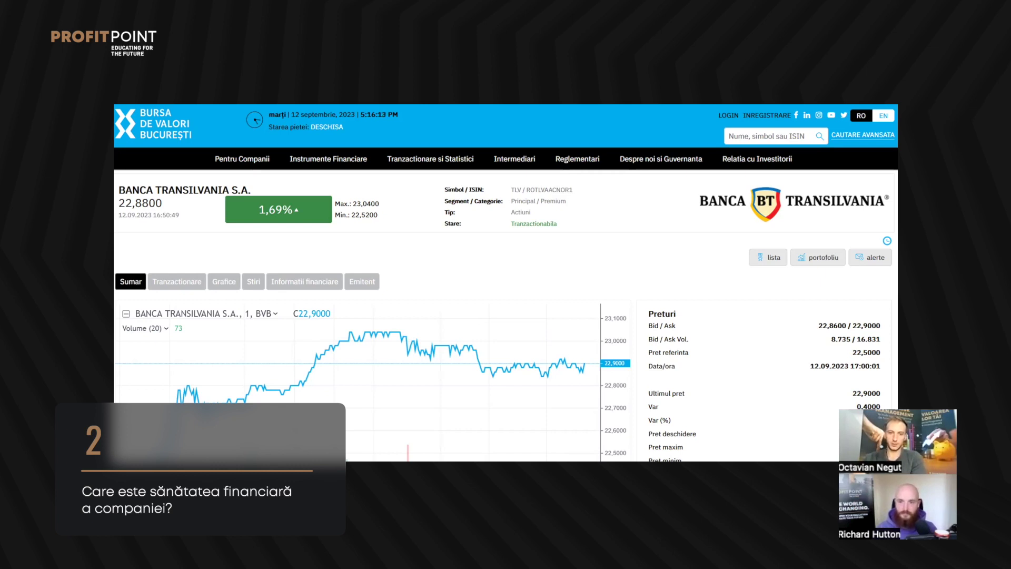
pyautogui.hotkey('alt', 'Tab')
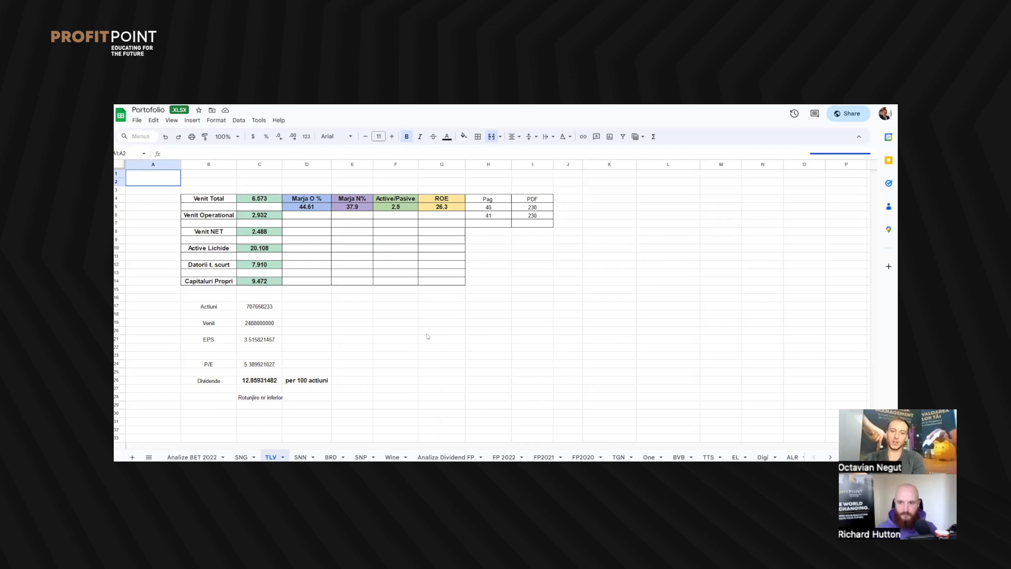
pyautogui.moveTo(427, 334); pyautogui.dragTo(427, 338)
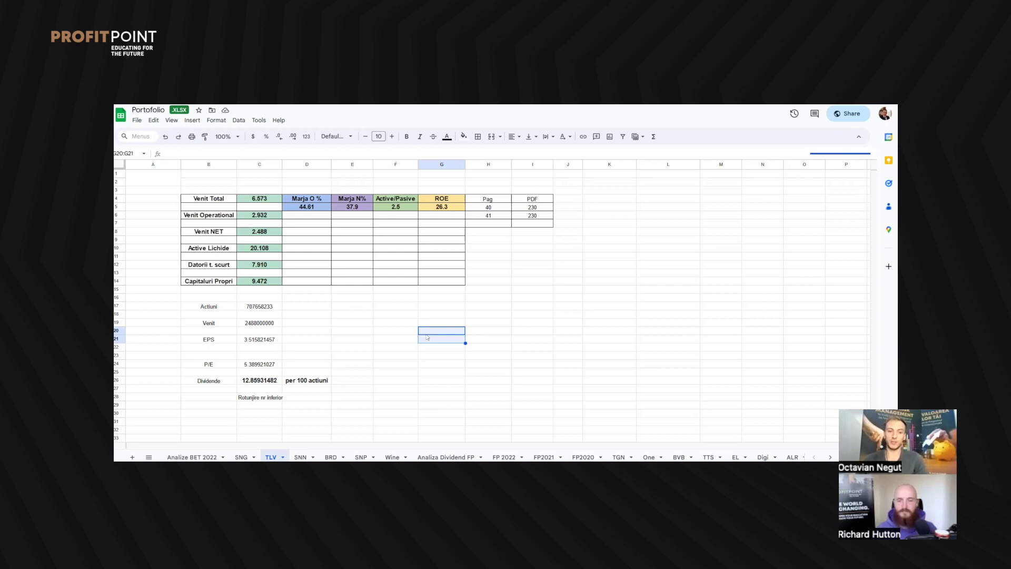
pyautogui.click(308, 208)
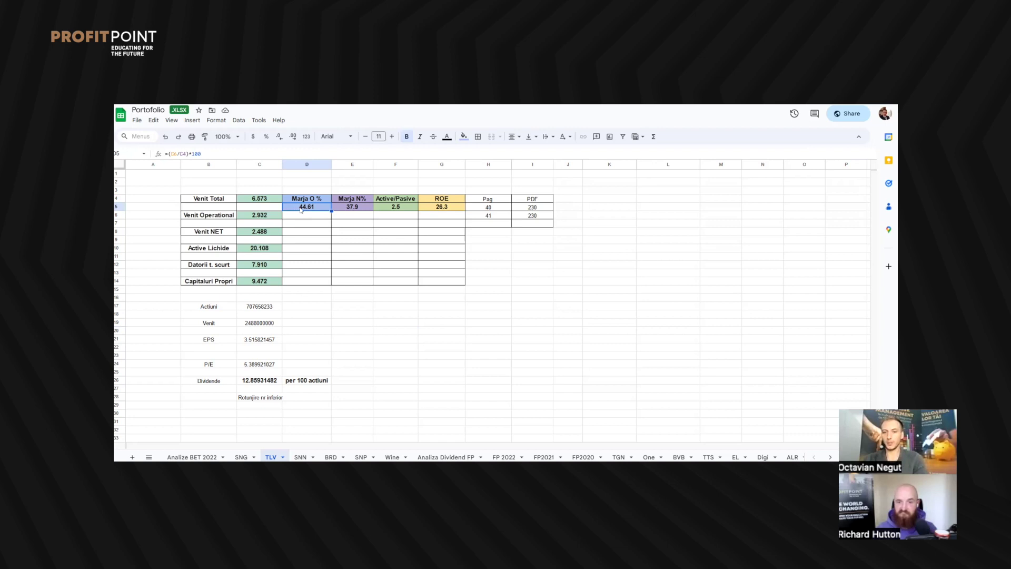
pyautogui.click(360, 206)
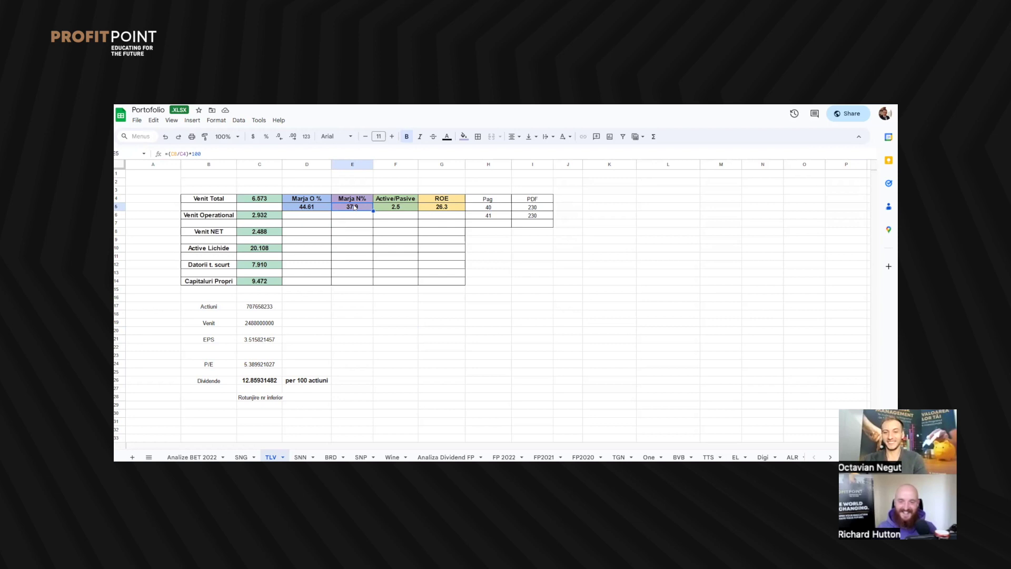
pyautogui.click(400, 207)
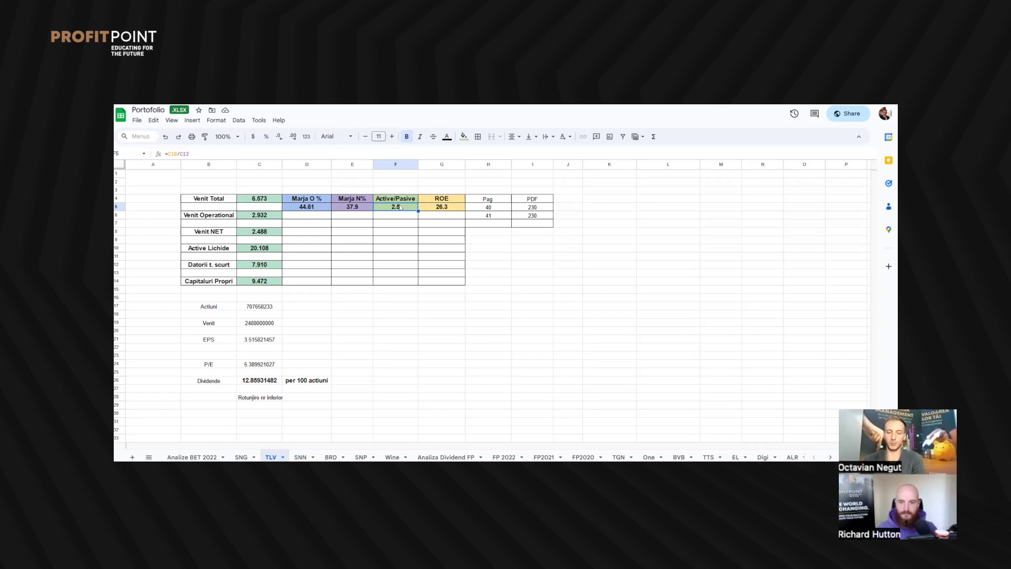
pyautogui.click(451, 208)
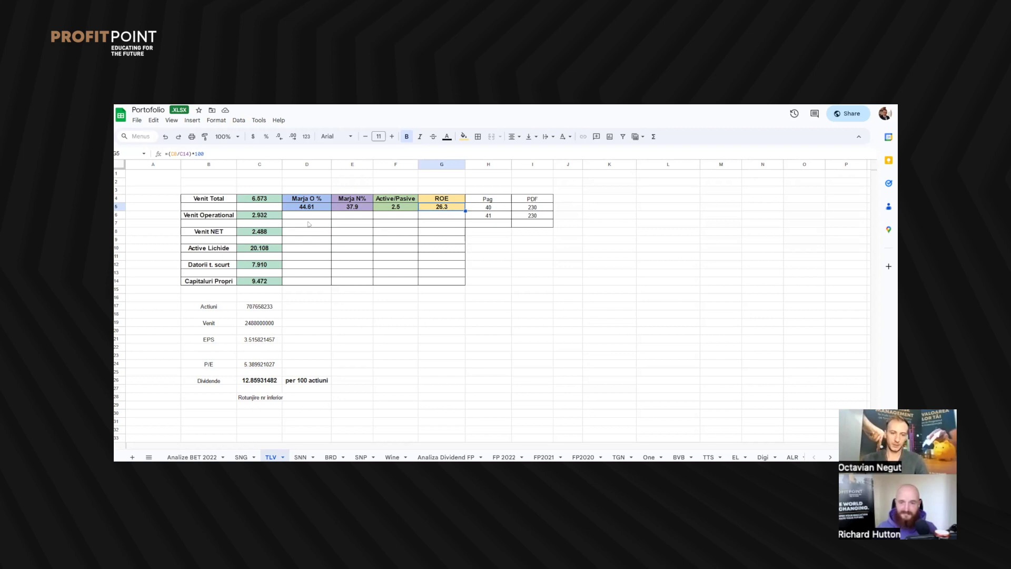
# Review the source figures for income, short-term debt and equity in column C, plus the block of ratios beside them
pyautogui.click(257, 216)
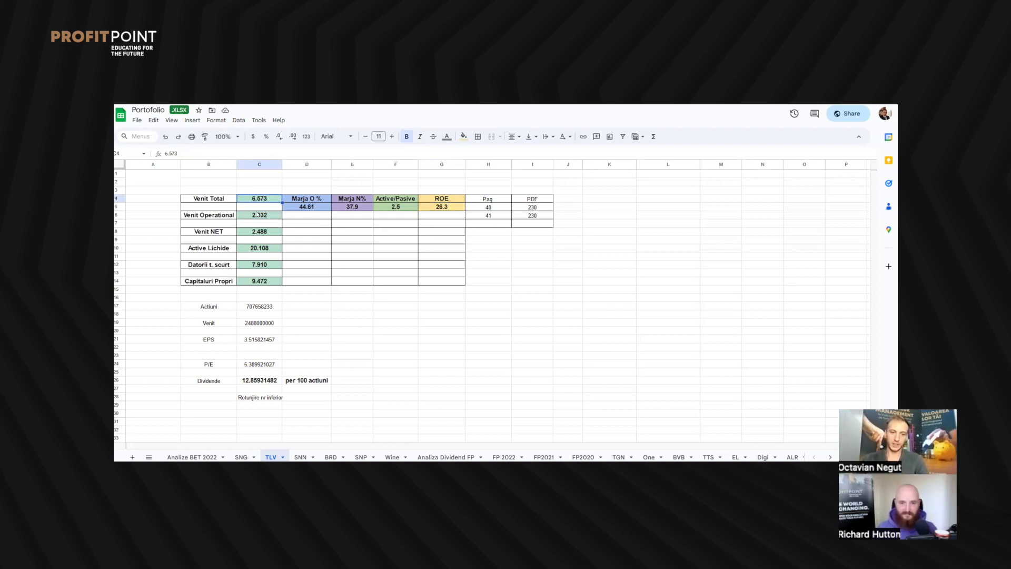
pyautogui.click(259, 231)
pyautogui.click(261, 266)
pyautogui.click(261, 282)
pyautogui.moveTo(313, 200); pyautogui.dragTo(442, 207)
# Check the Pag and PDF page references listed beside the ratios
pyautogui.click(484, 199)
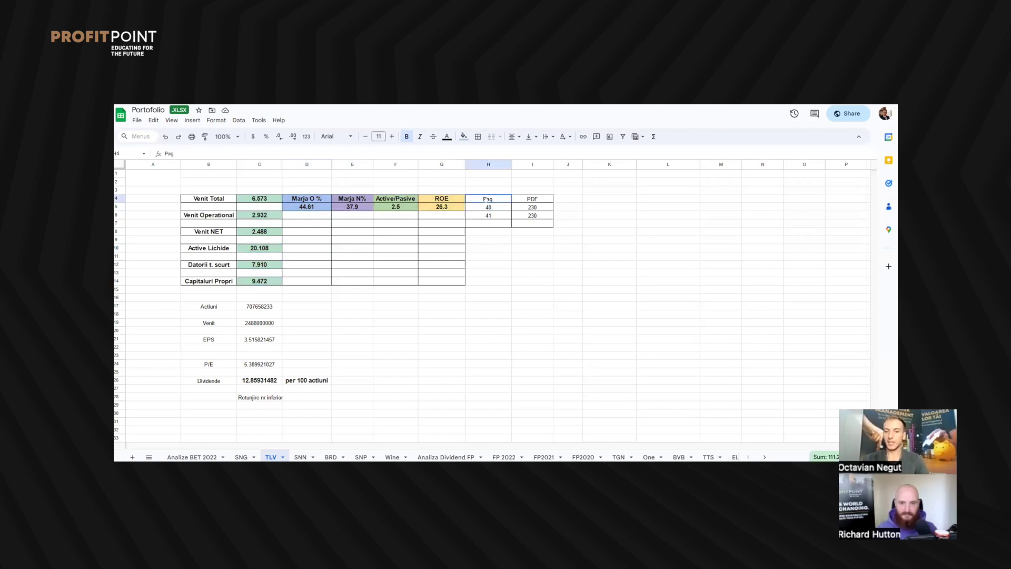
pyautogui.press('Down')
pyautogui.press('Down')
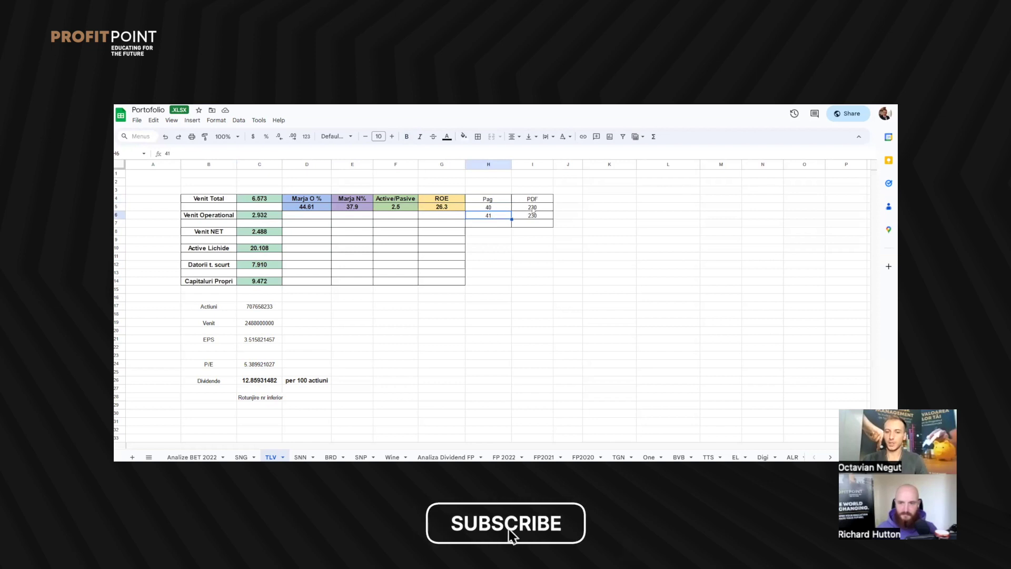
pyautogui.click(533, 209)
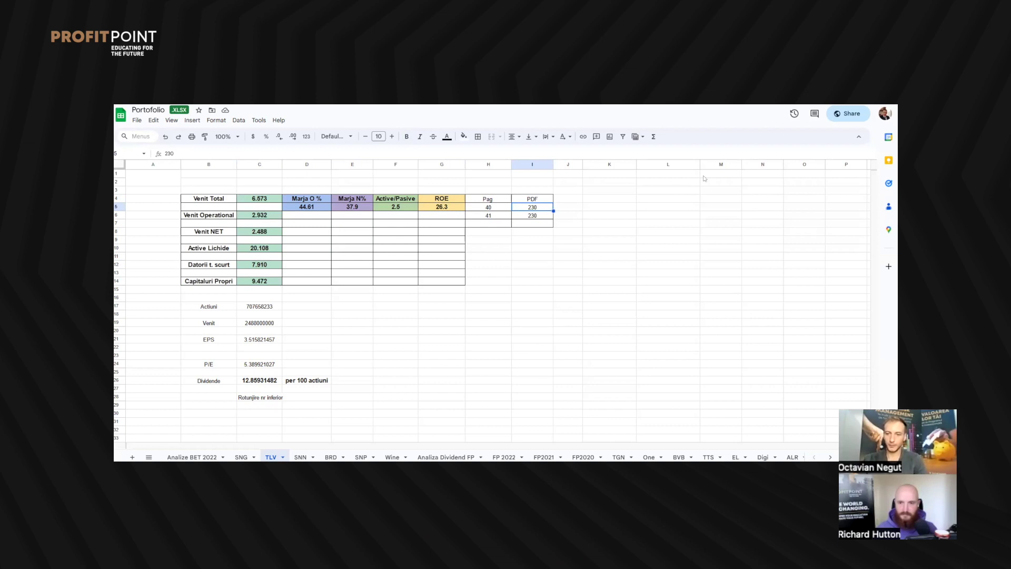
# Switch to the Bursa de Valori Bucuresti page and open the first Raport anual 2022 document from Banca Transilvania's financial information
pyautogui.hotkey('alt', 'Tab')
pyautogui.click(316, 221)
pyautogui.scroll(-5, 636, 270)
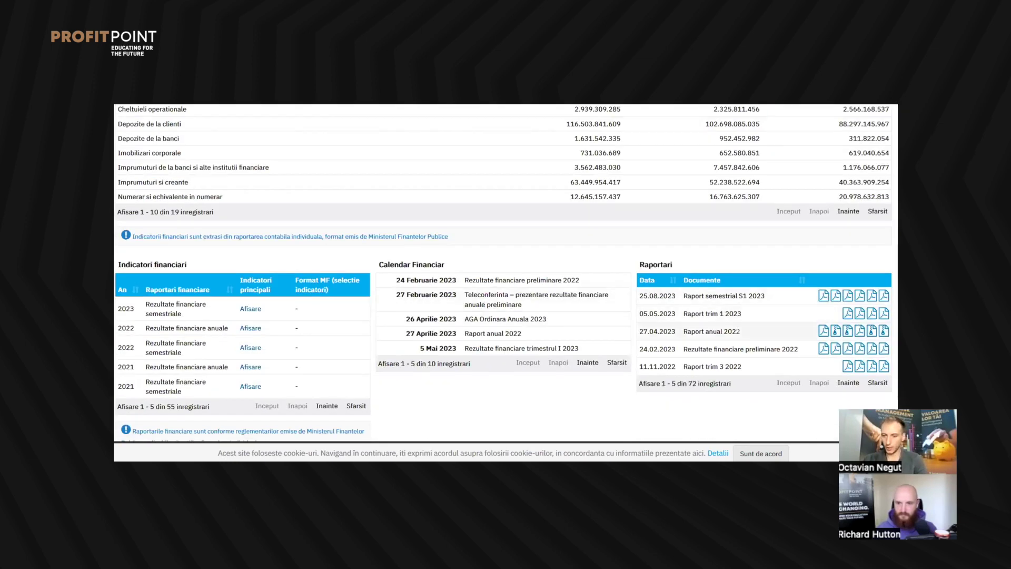
pyautogui.click(823, 331)
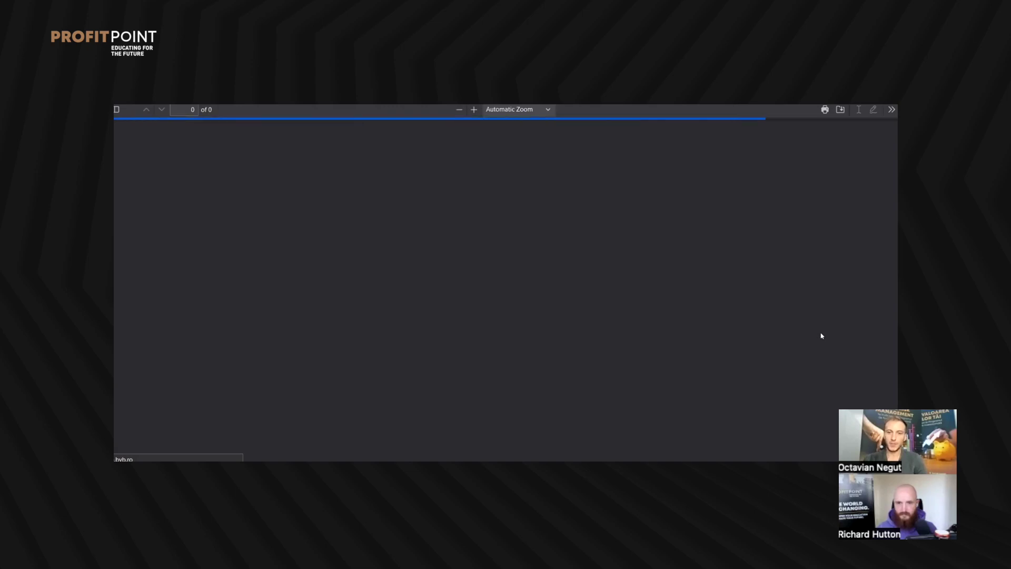
# Browse the opening pages of the annual report, from the shareholder message and contents to the macroeconomic overview
pyautogui.scroll(-10, 441, 278)
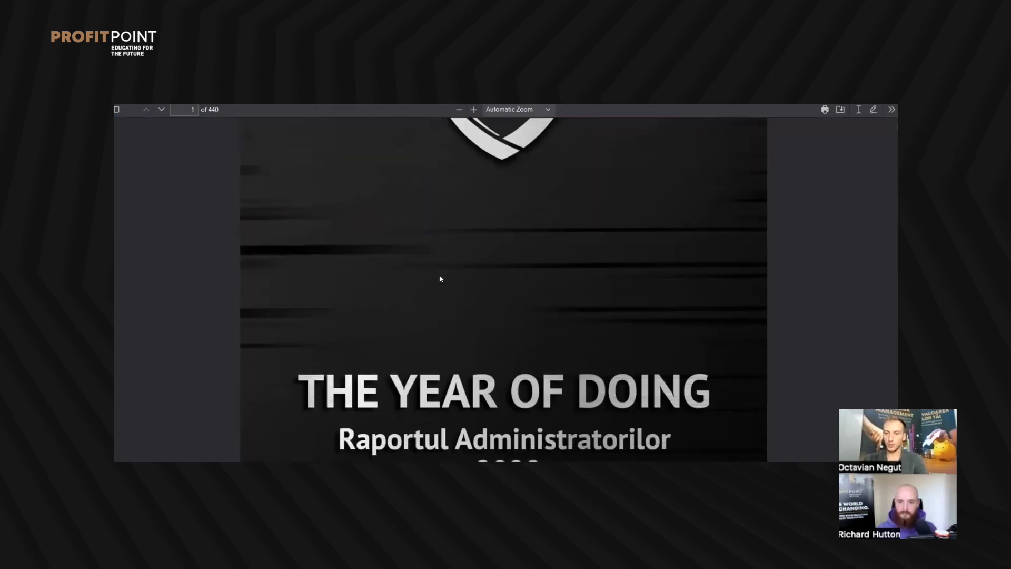
pyautogui.scroll(3, 863, 150)
pyautogui.scroll(3, 862, 149)
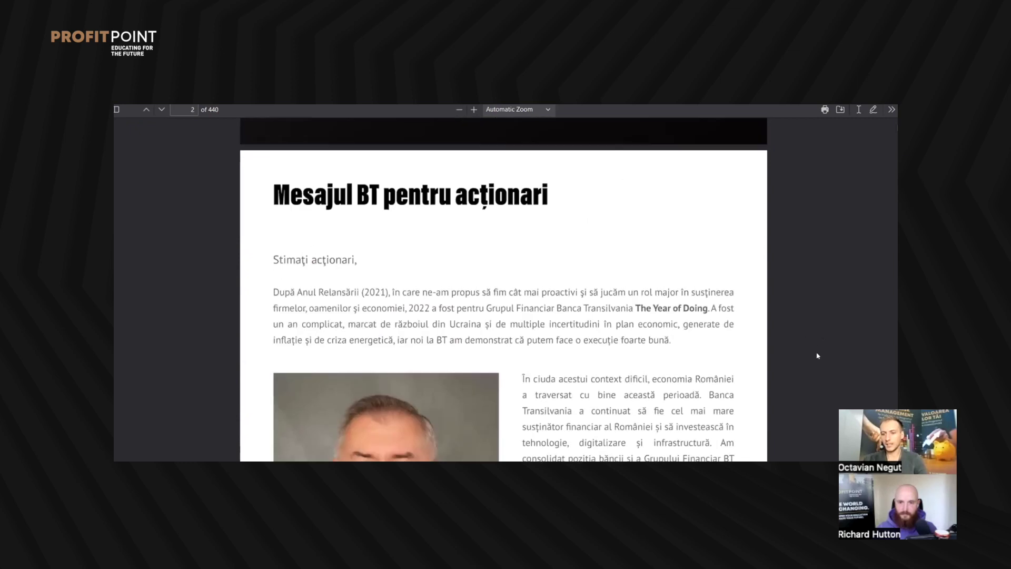
pyautogui.scroll(-9, 820, 359)
pyautogui.scroll(-15, 806, 360)
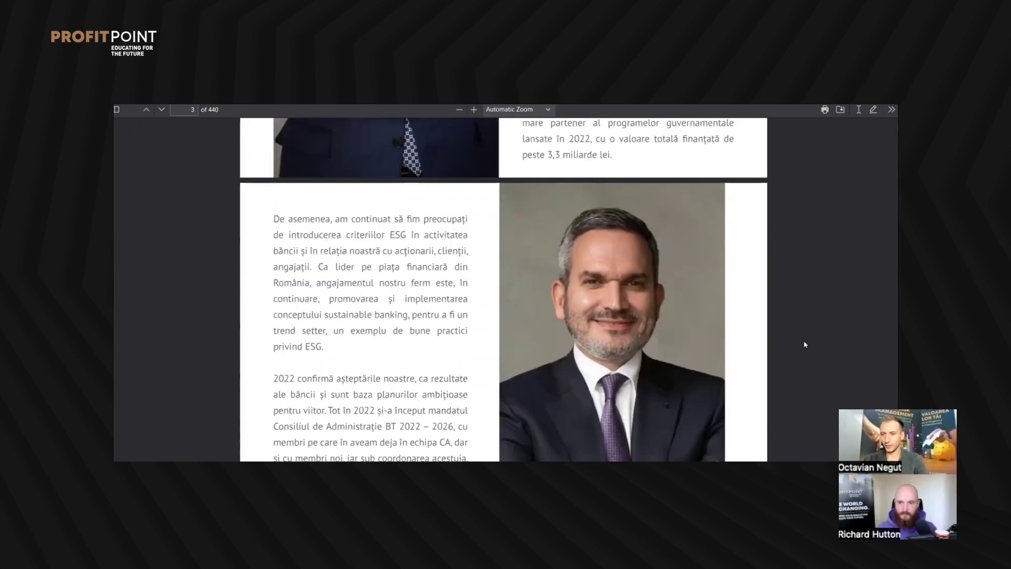
pyautogui.scroll(-15, 864, 181)
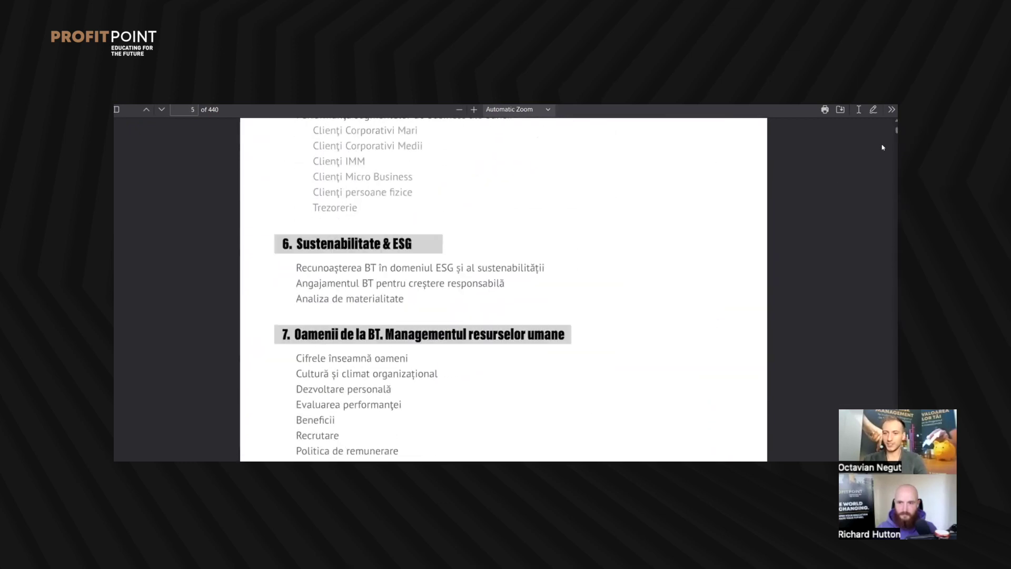
pyautogui.scroll(-15, 861, 195)
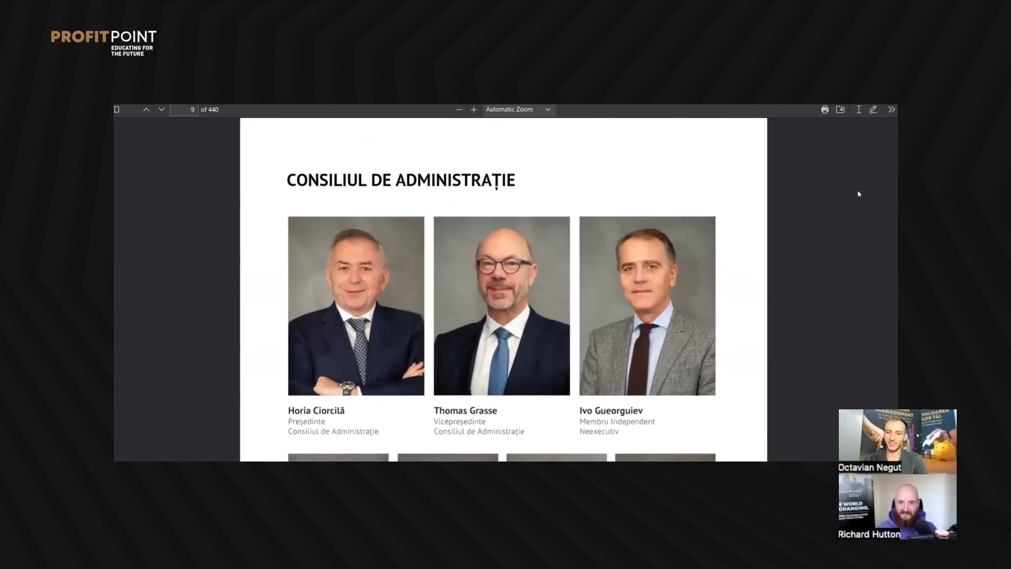
pyautogui.scroll(-15, 896, 135)
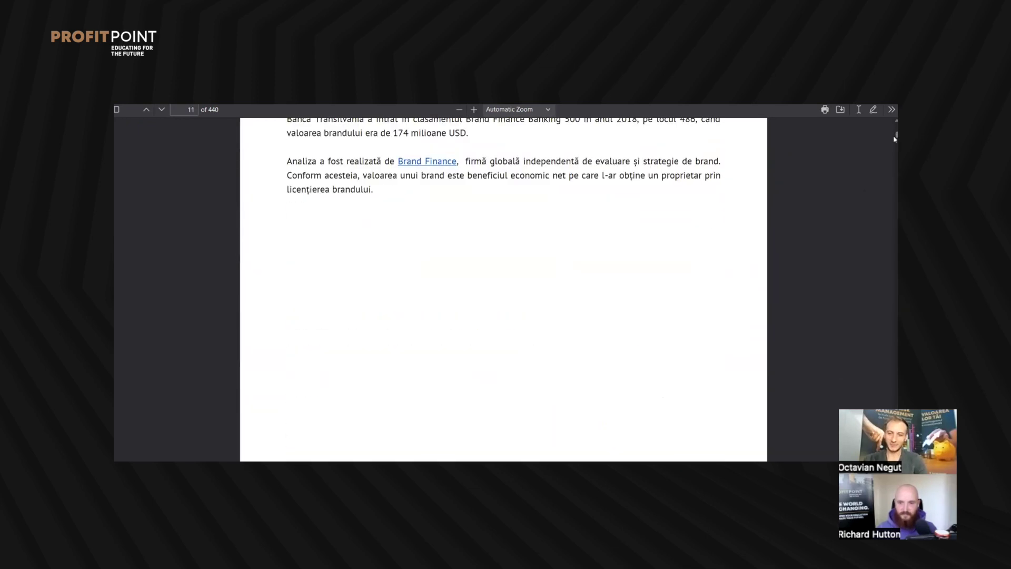
pyautogui.scroll(-6, 718, 283)
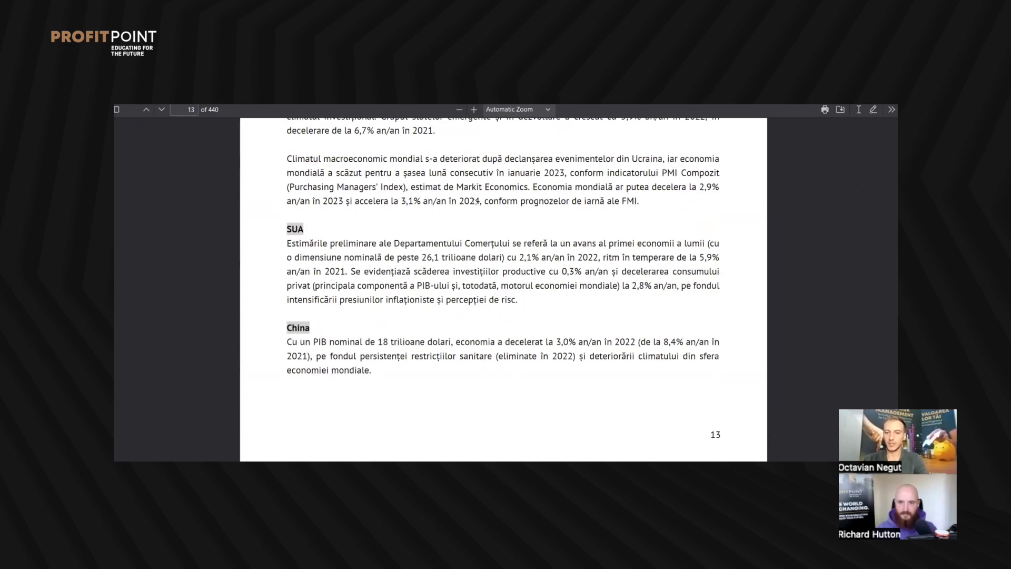
# Look up the PDF page references in the TLV sheet, then go to page 230 of the annual report
pyautogui.hotkey('alt', 'Tab')
pyautogui.click(493, 214)
pyautogui.click(537, 207)
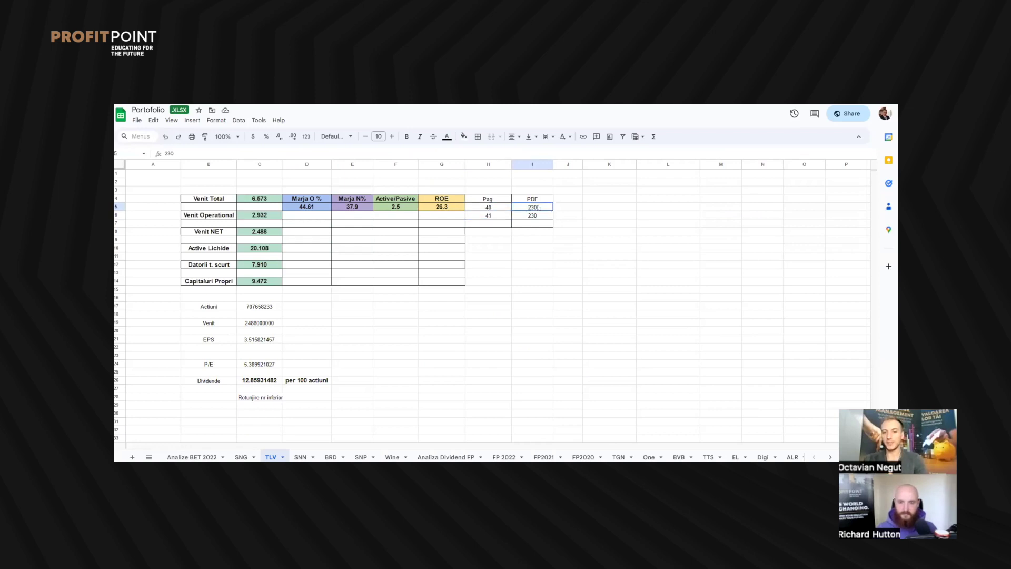
pyautogui.click(537, 217)
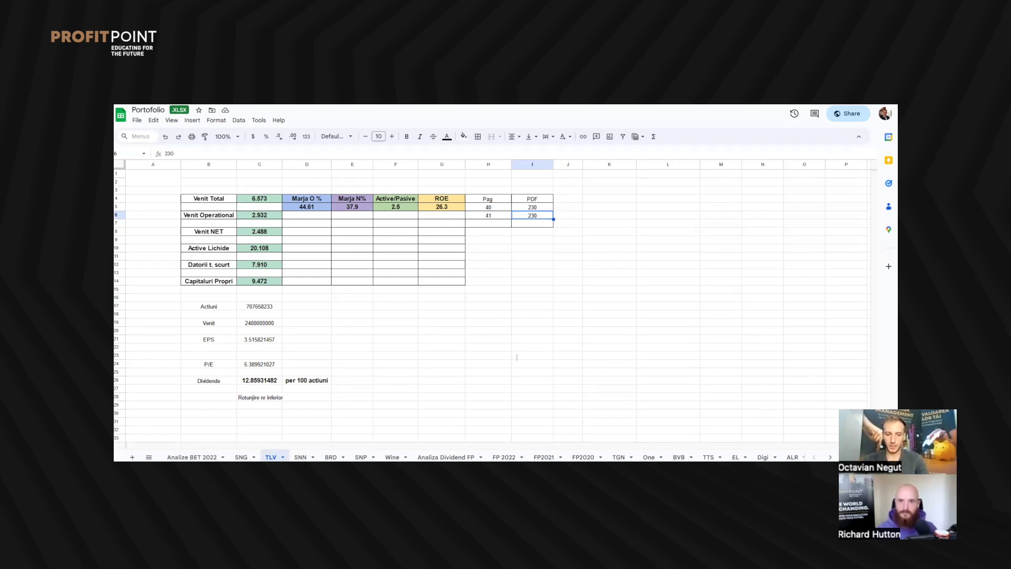
pyautogui.hotkey('ctrl', 'Tab')
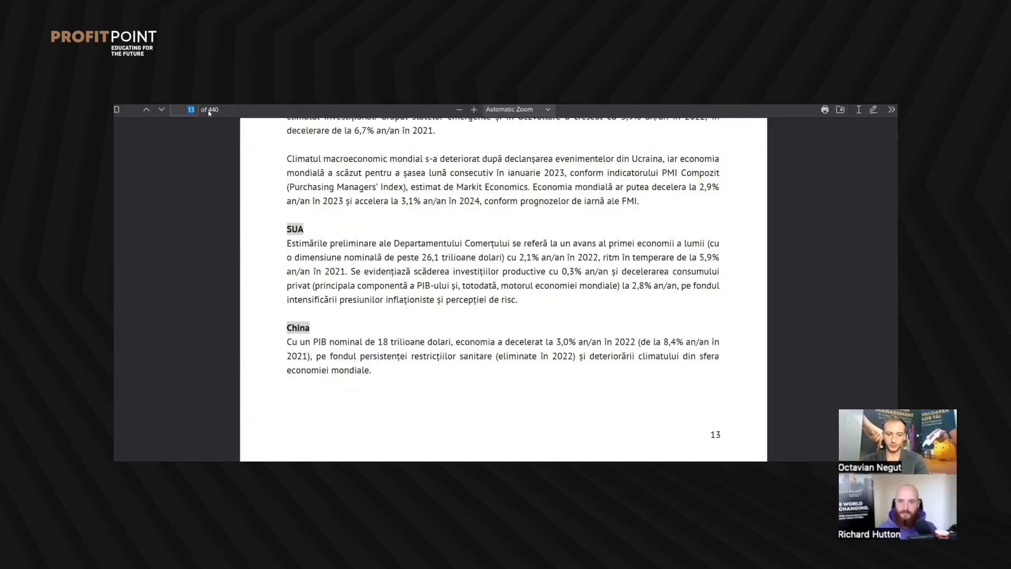
pyautogui.write('230')
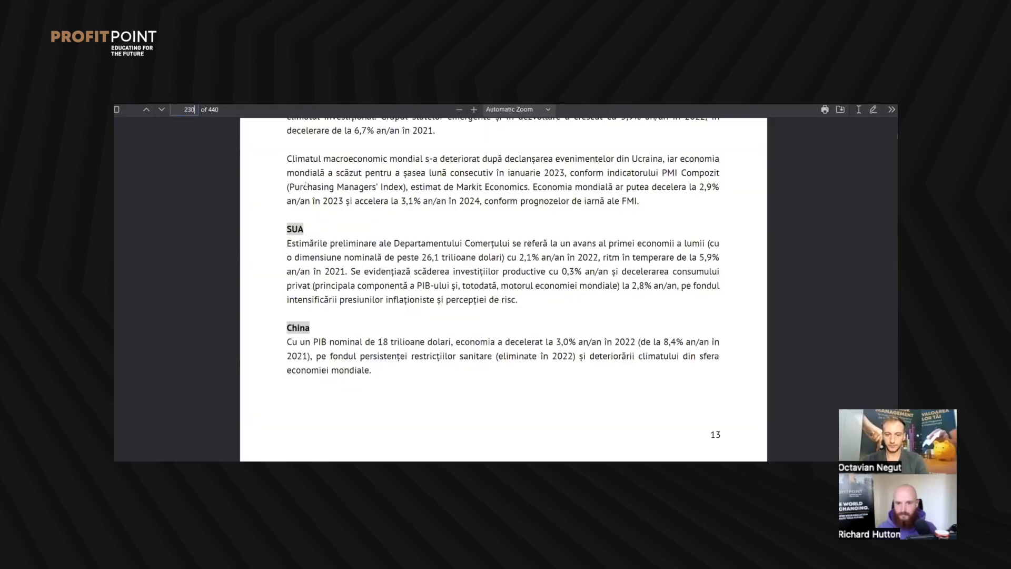
pyautogui.press('Return')
# Examine the report's financial position and profit and loss tables on PDF pages 230 and 231
pyautogui.scroll(-4, 466, 298)
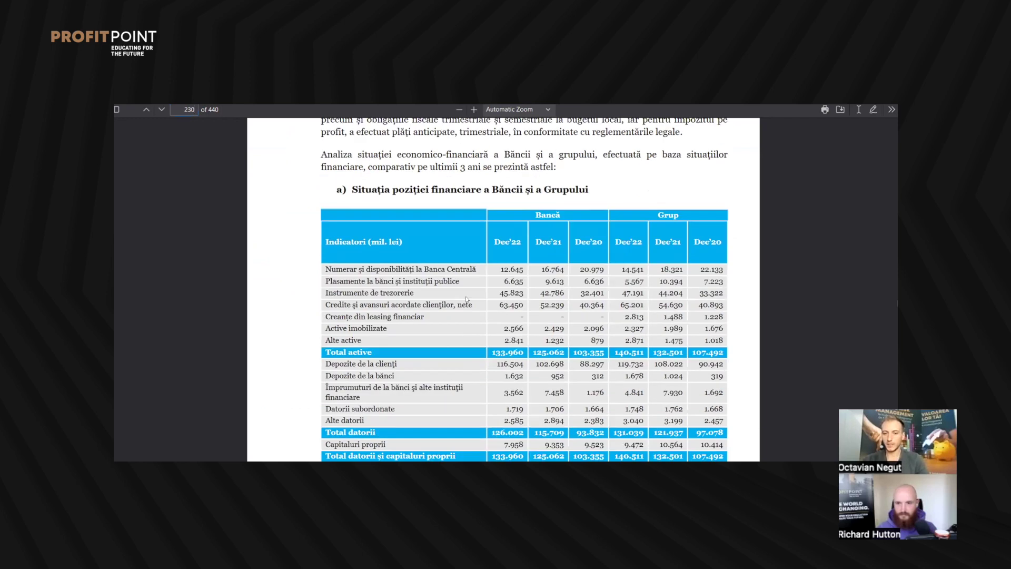
pyautogui.scroll(-6, 466, 298)
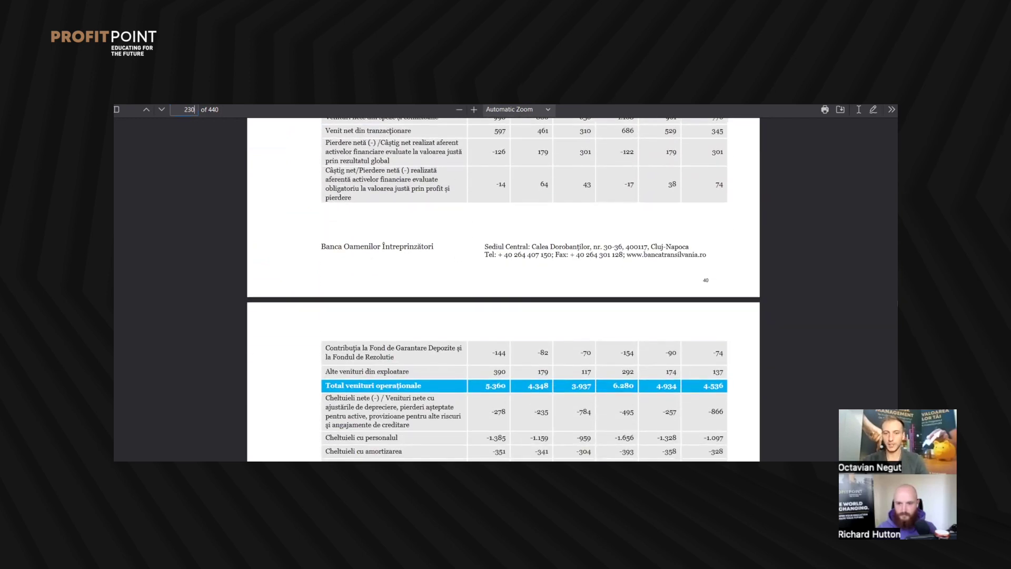
pyautogui.hotkey('alt', 'Tab')
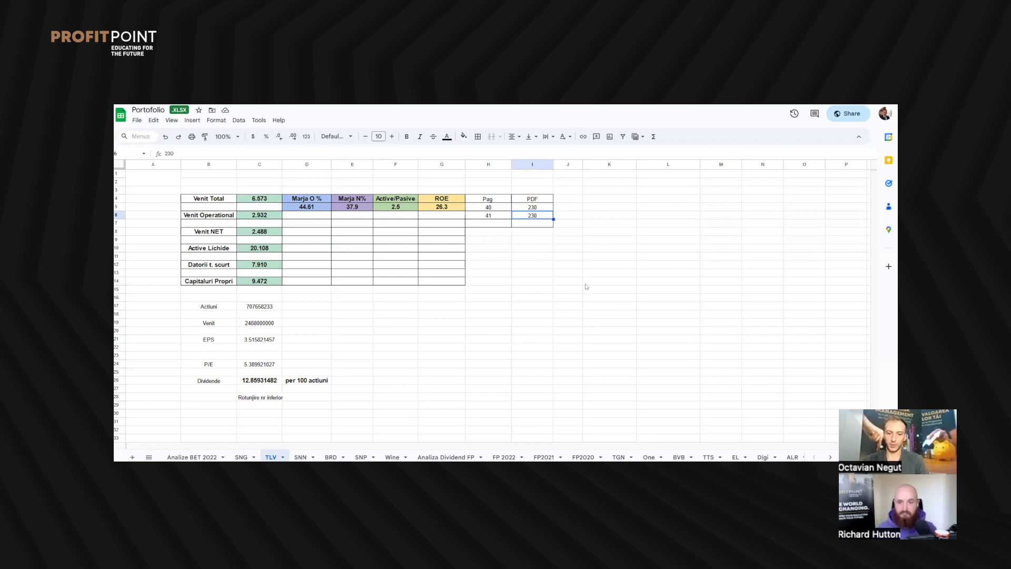
pyautogui.hotkey('alt', 'Tab')
pyautogui.scroll(-5, 560, 312)
pyautogui.scroll(10, 559, 312)
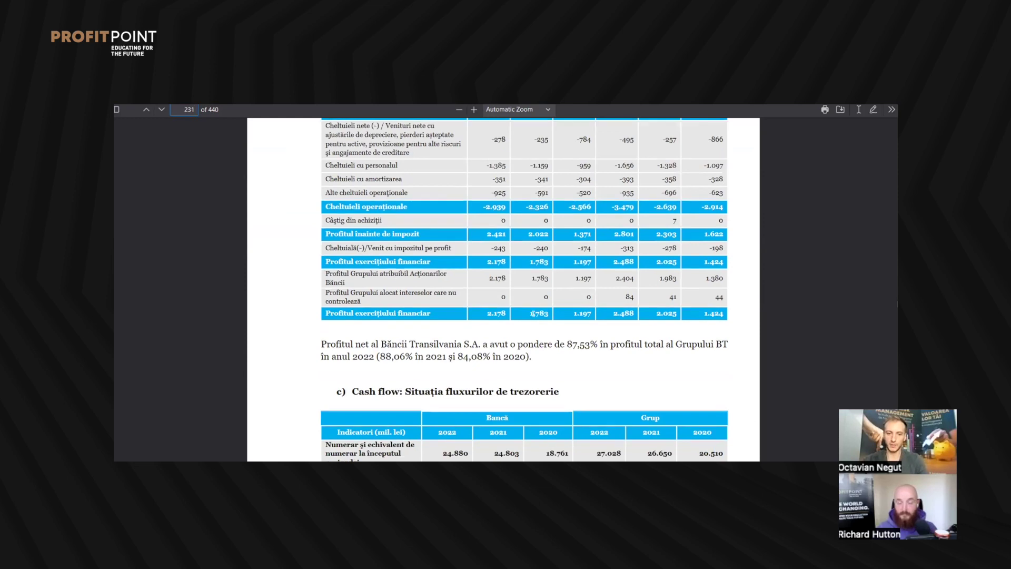
pyautogui.scroll(1, 532, 325)
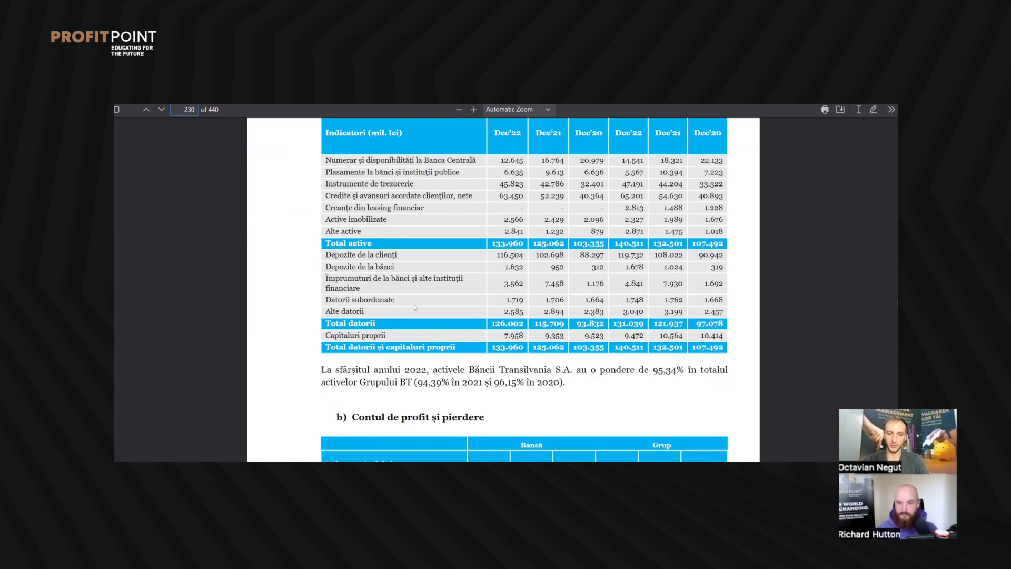
pyautogui.scroll(3, 350, 331)
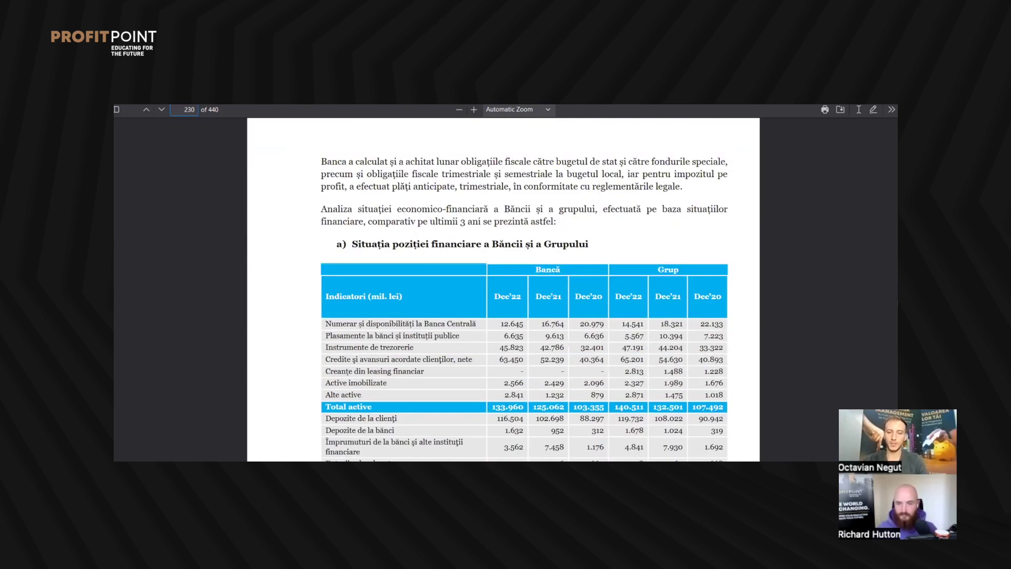
# Return to the TLV sheet and inspect the EPS and P/E formulas
pyautogui.hotkey('ctrl', 'Tab')
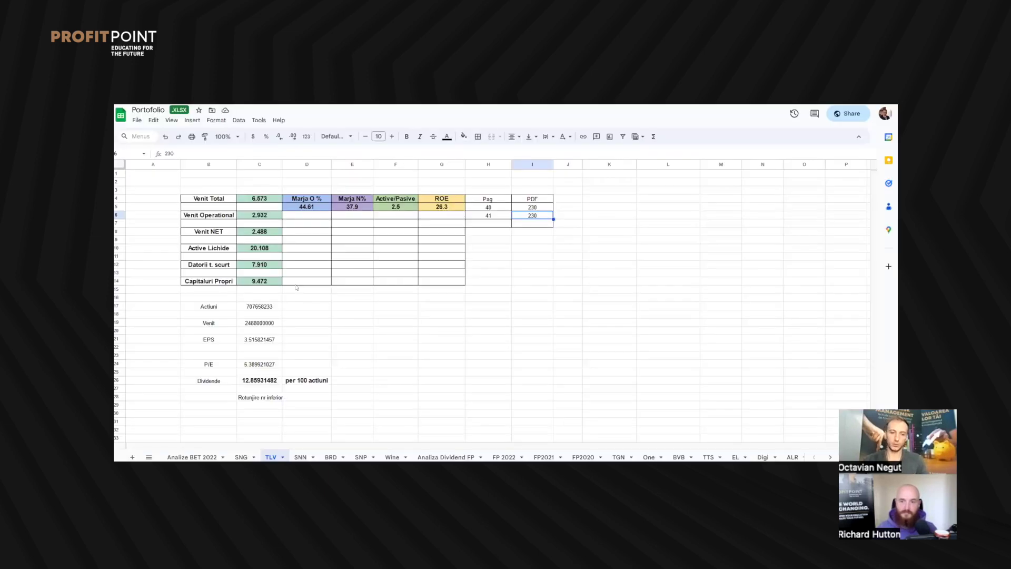
pyautogui.click(249, 339)
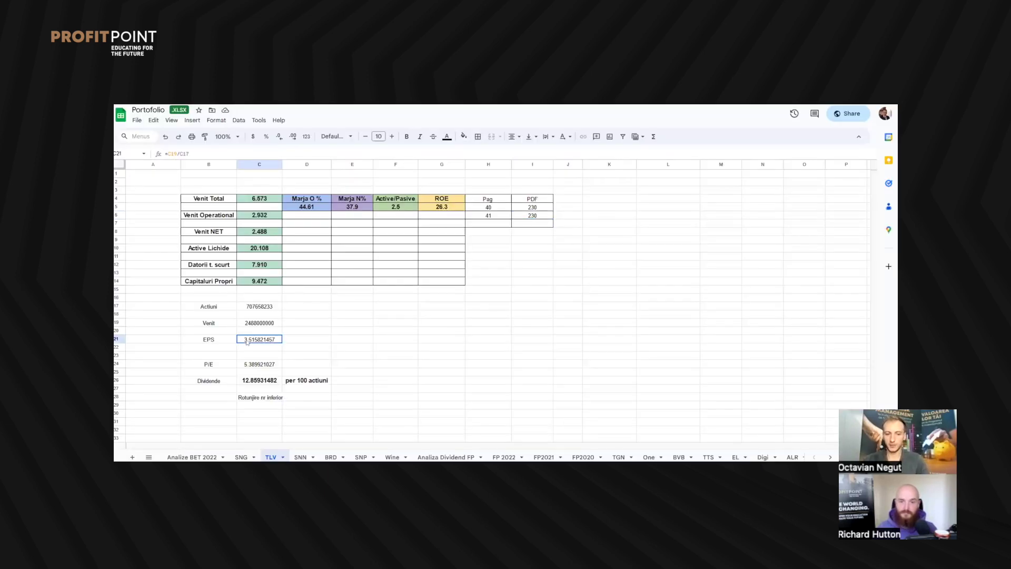
pyautogui.click(257, 365)
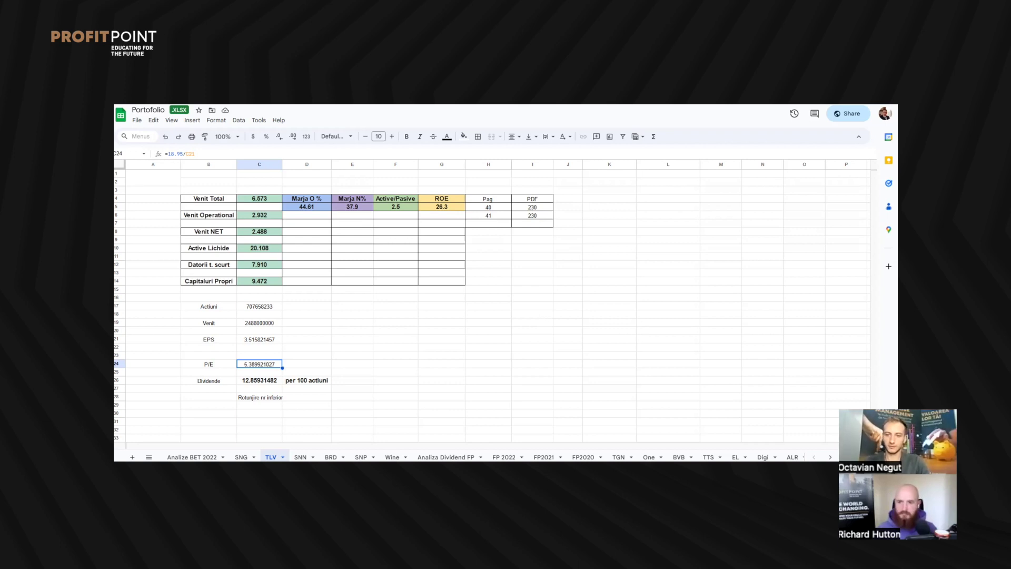
# Switch to the Bursa de Valori Bucuresti page and view Banca Transilvania's annual financial information
pyautogui.hotkey('alt', 'Tab')
pyautogui.hotkey('alt', 'Tab')
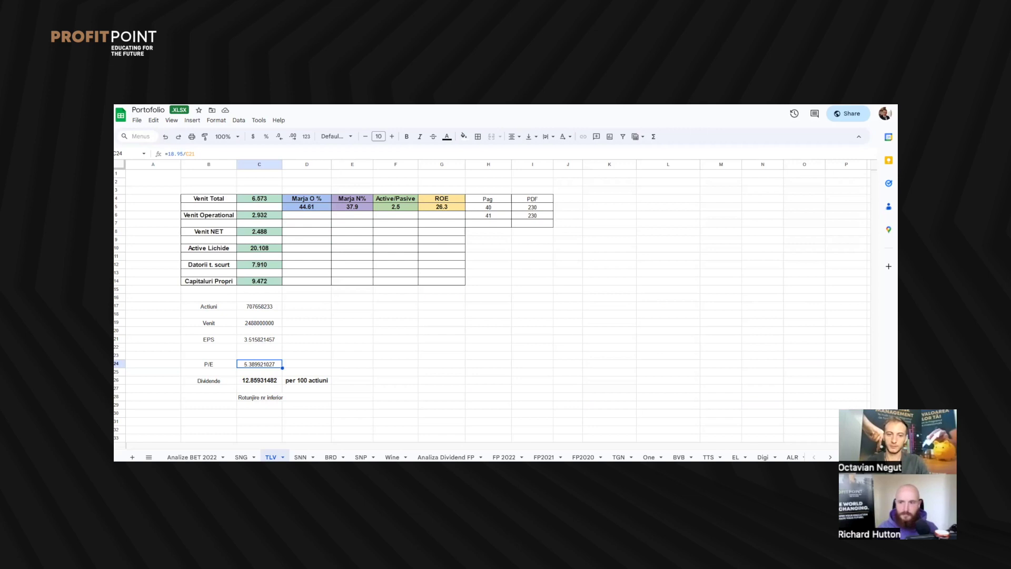
pyautogui.hotkey('alt', 'Tab')
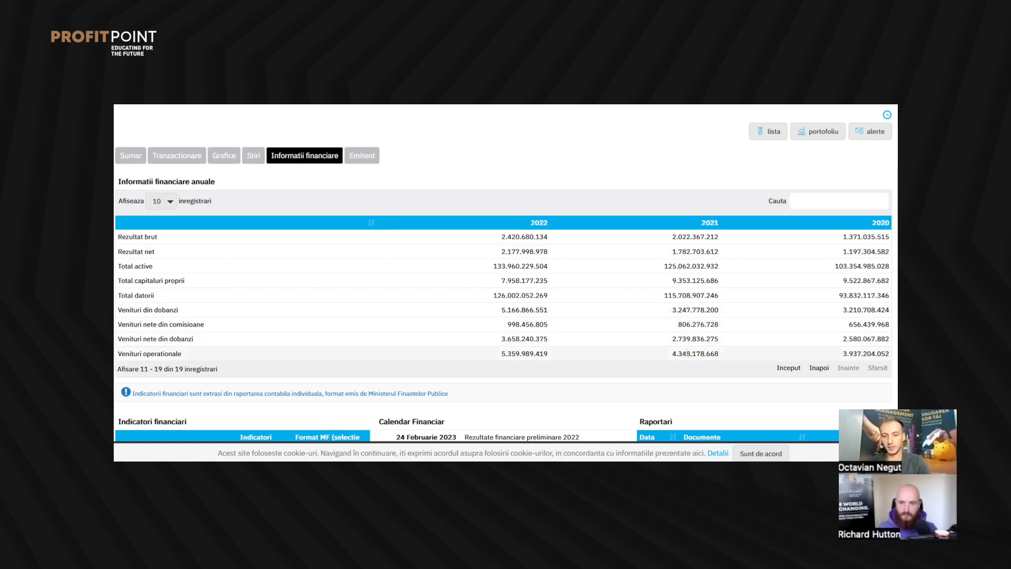
# Review Banca Transilvania's annual financial information and highlight the 2022 Venituri din dobanzi figure, then clear the highlight
pyautogui.scroll(-1, 560, 352)
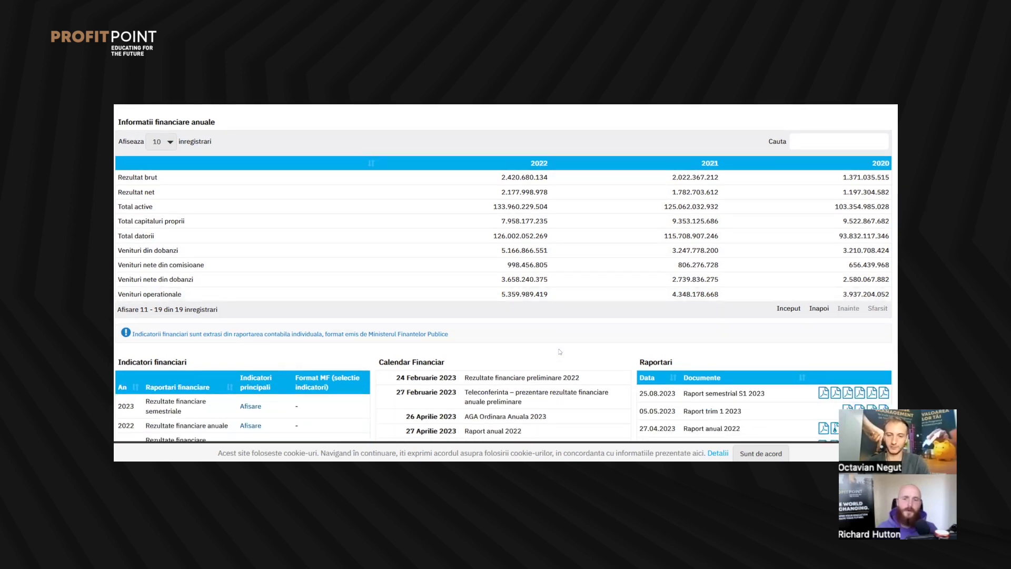
pyautogui.scroll(1, 560, 352)
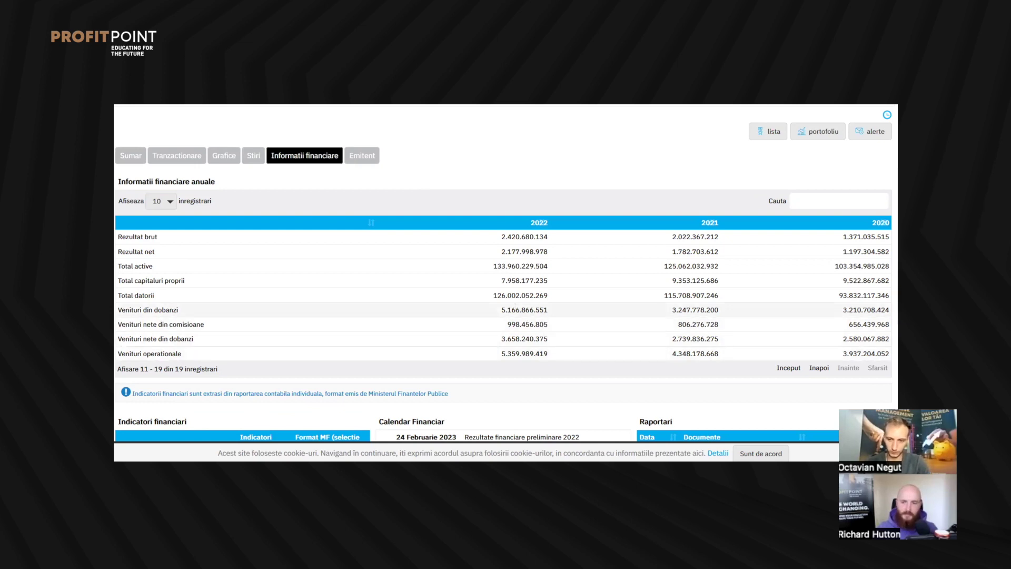
pyautogui.moveTo(498, 311); pyautogui.dragTo(560, 308)
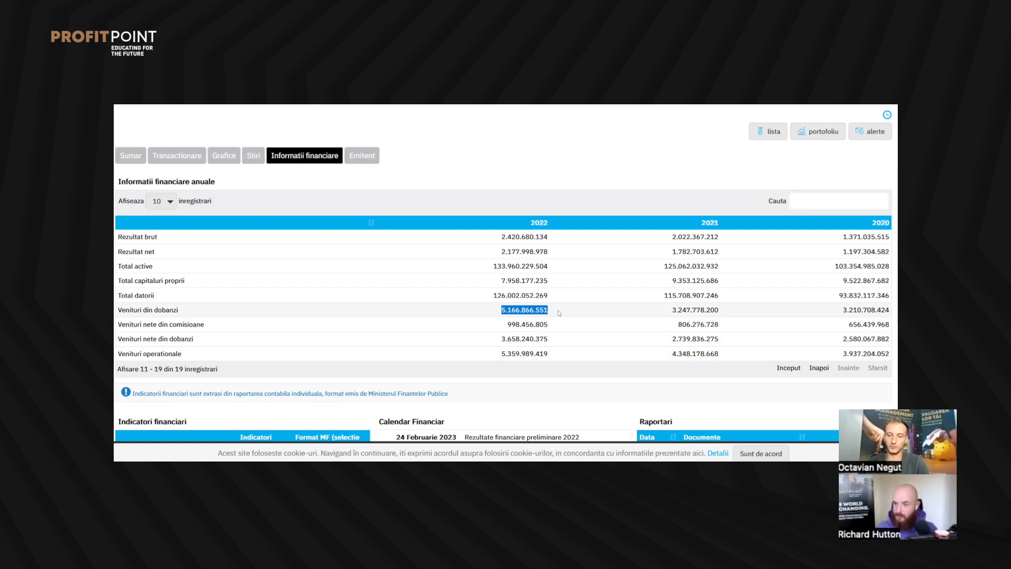
pyautogui.click(560, 313)
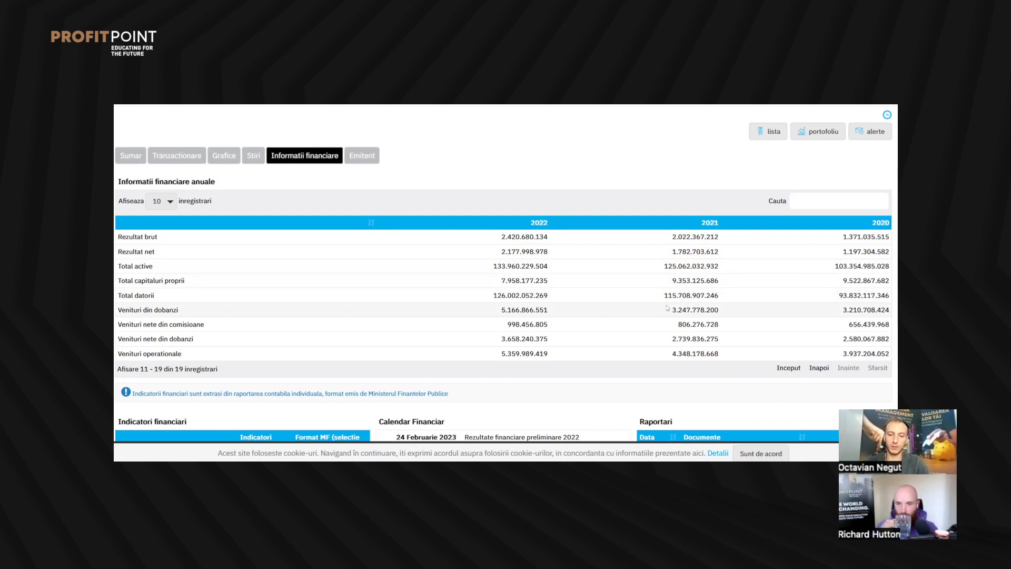
# Open the Raport anual 2022 PDF from the Raportari list and look through the management message on pages 2 and 3
pyautogui.scroll(-2, 667, 308)
pyautogui.scroll(1, 660, 324)
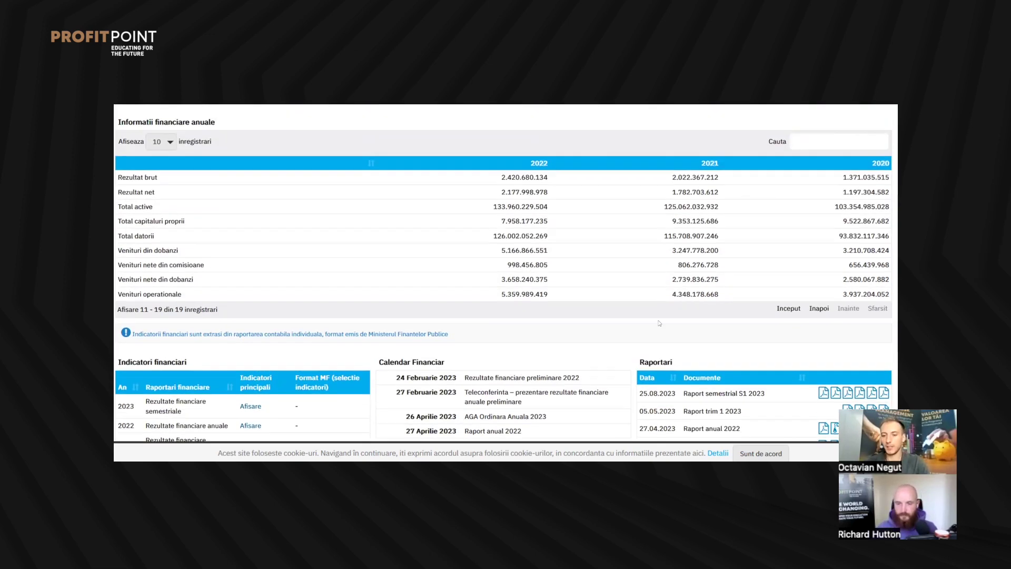
pyautogui.click(817, 421)
pyautogui.scroll(-10, 513, 314)
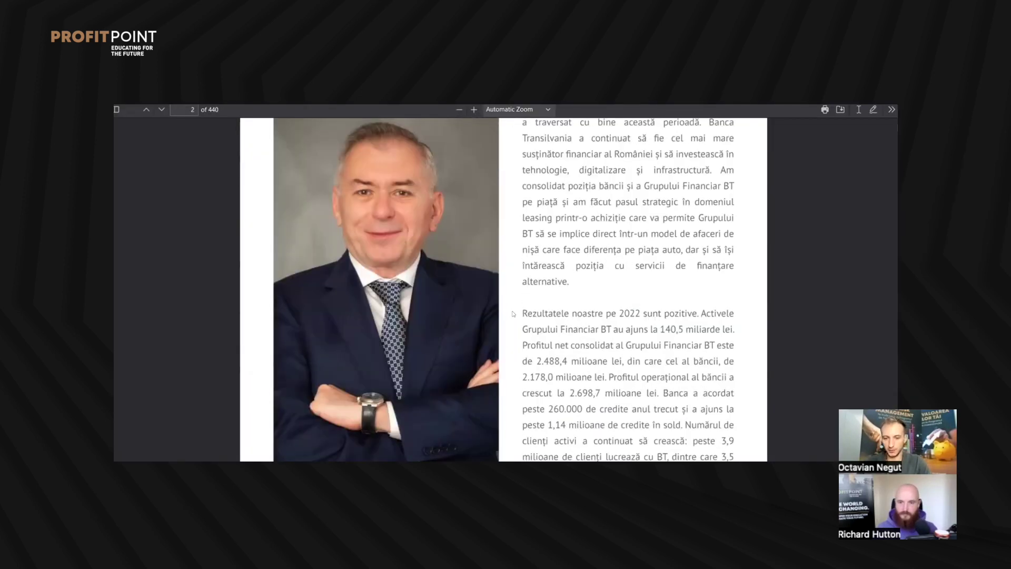
pyautogui.scroll(-10, 514, 314)
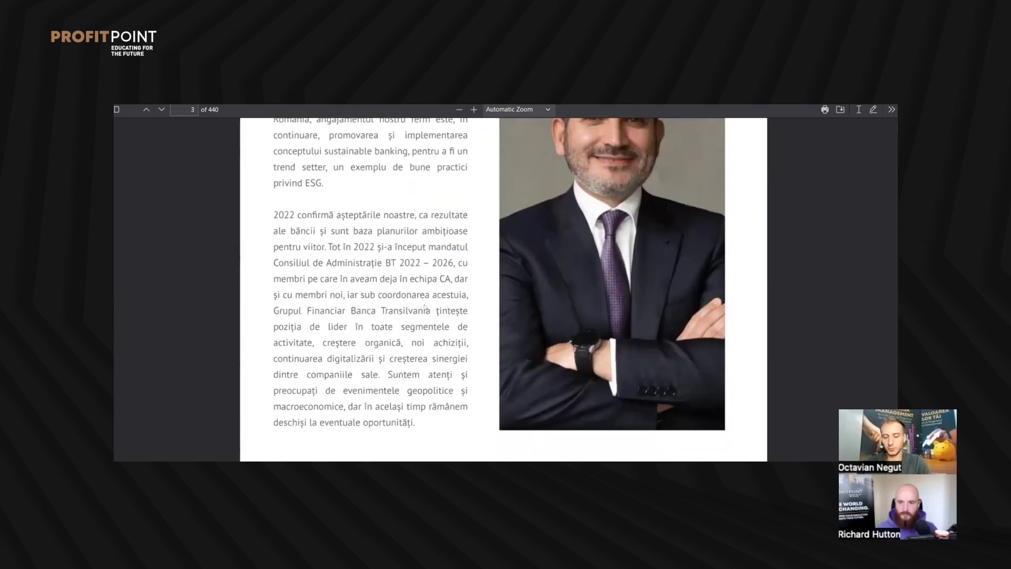
pyautogui.scroll(-4, 425, 308)
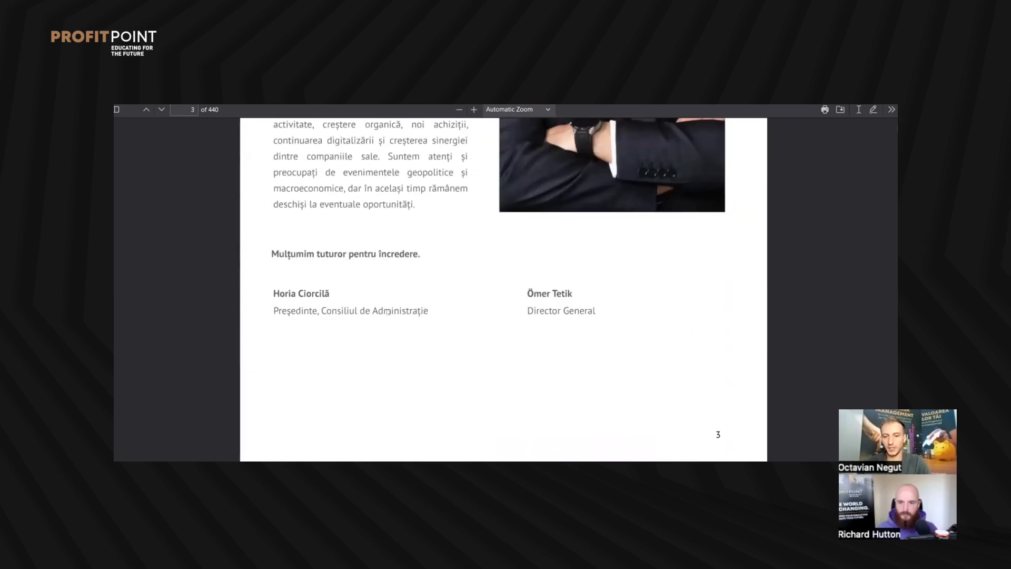